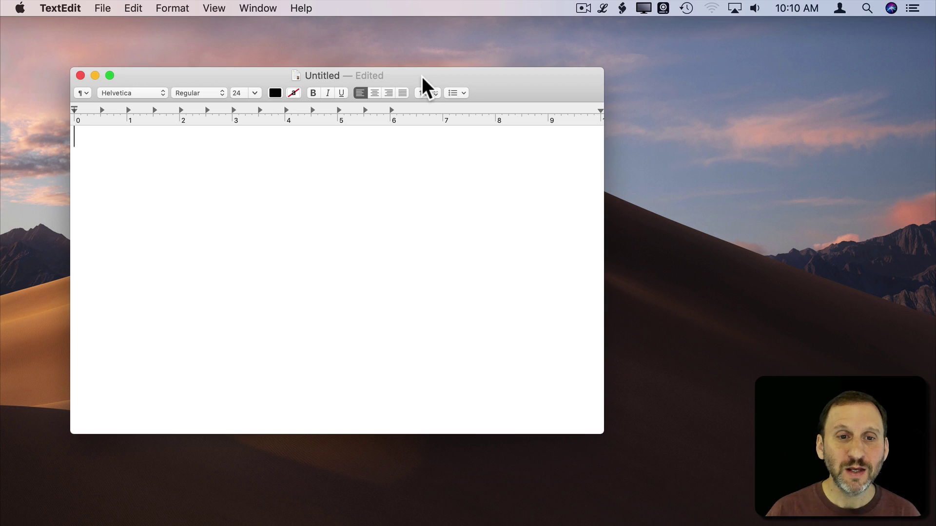
- Open Accessibility > Dictation in System Preferences and enable the keyword phrase 'Computer'
click(20, 7)
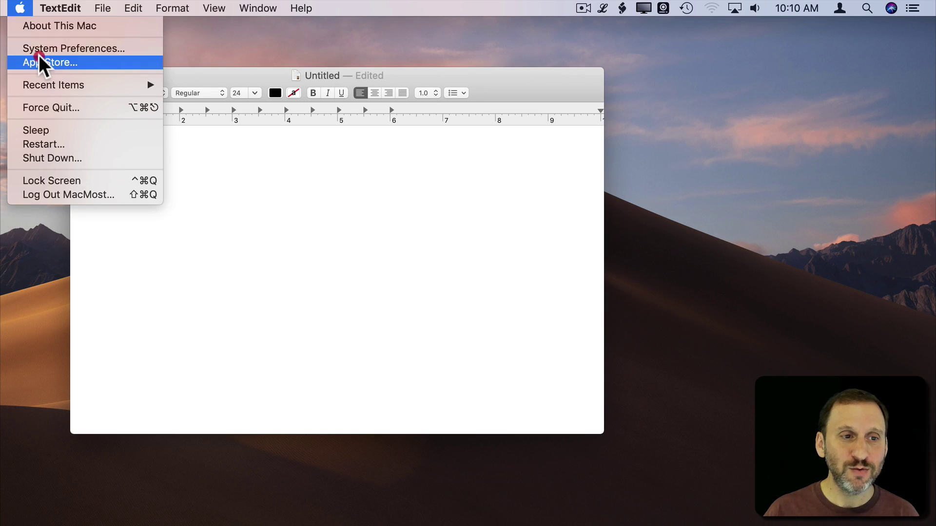
click(39, 47)
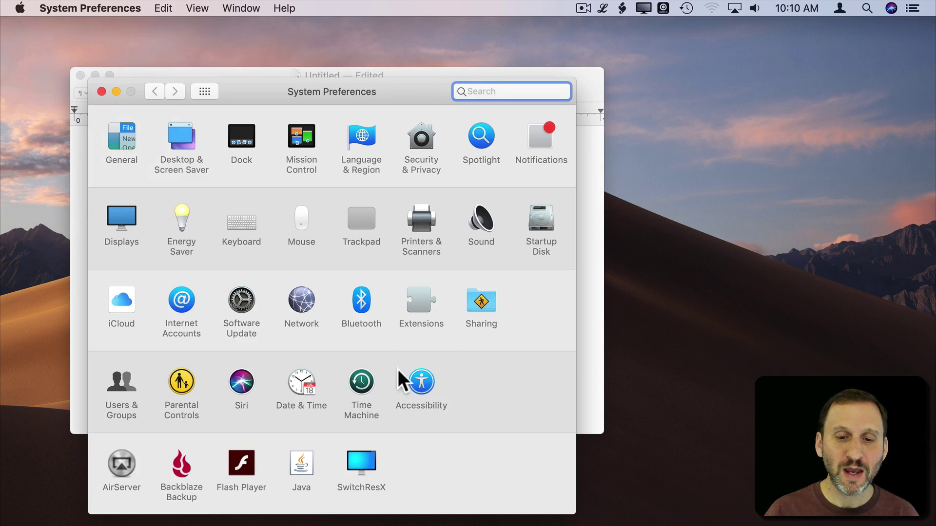
click(421, 382)
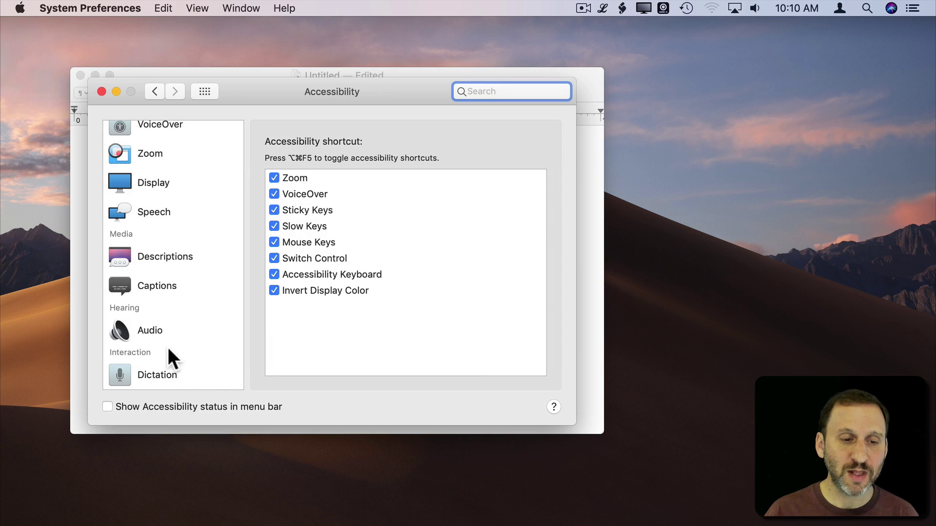
click(158, 374)
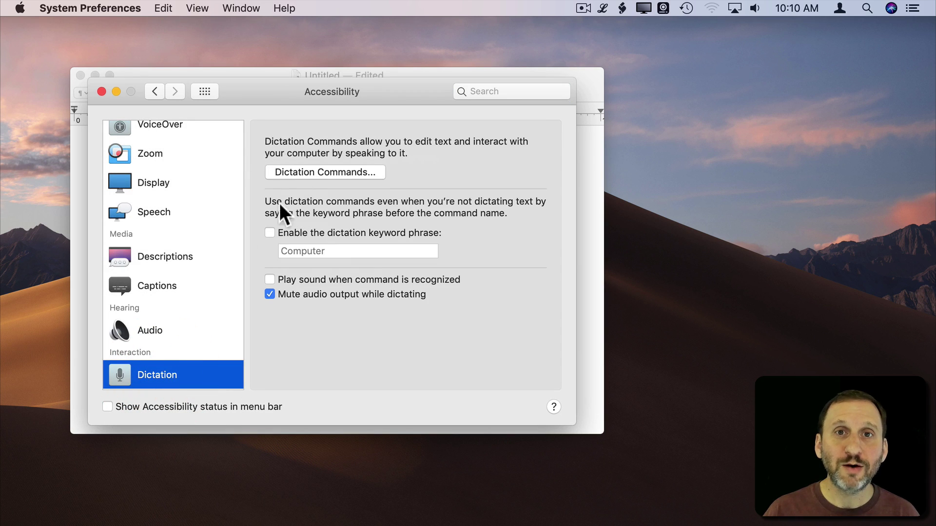
click(292, 231)
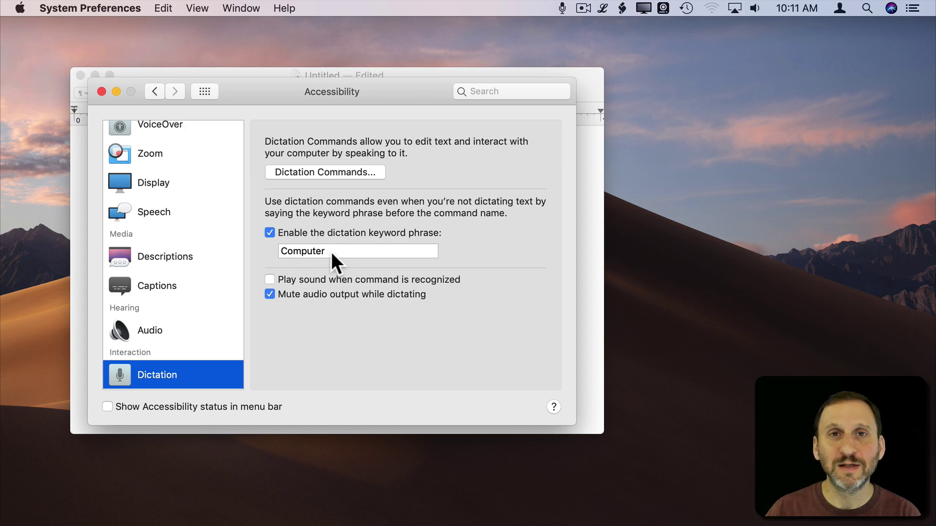
- Open the Dictation Commands list and scroll from the Selection commands down to Document
click(302, 175)
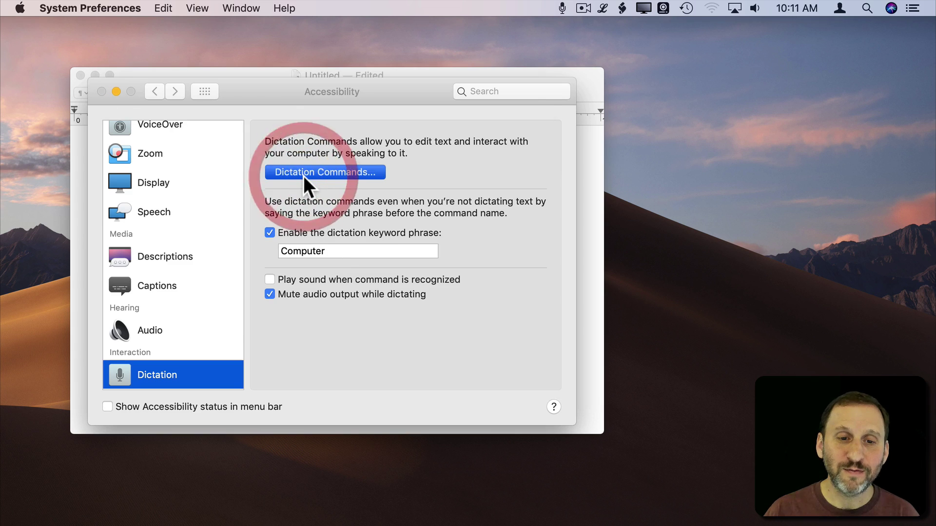
scroll(216, 247, down, 5)
scroll(215, 246, up, 5)
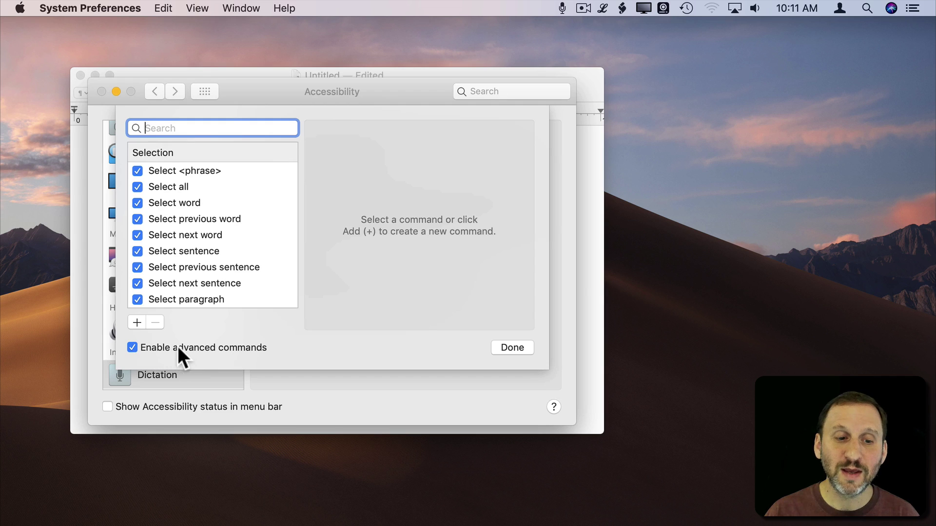
scroll(237, 243, down, 10)
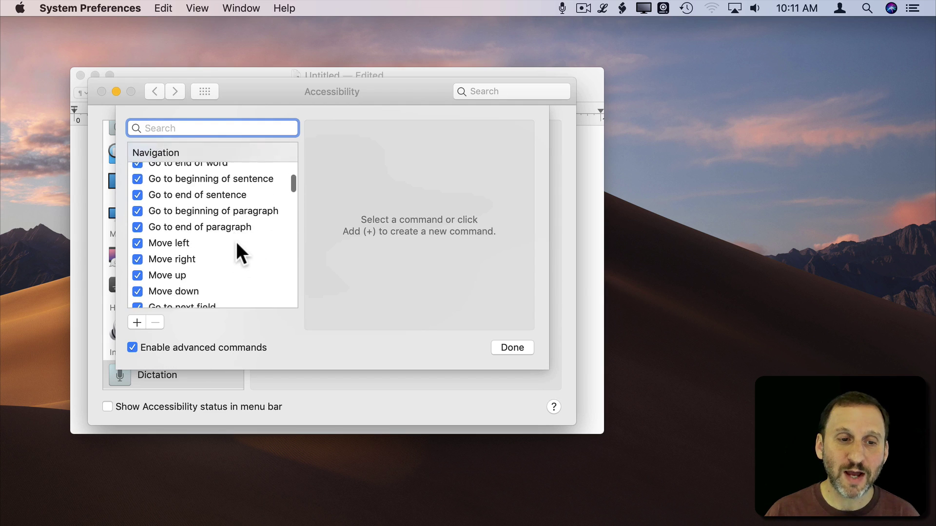
scroll(236, 242, down, 10)
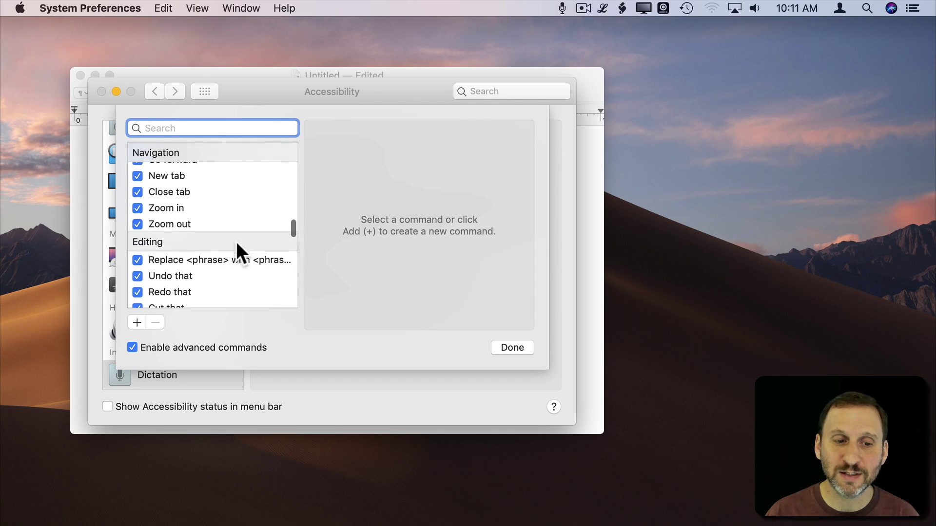
scroll(236, 241, down, 6)
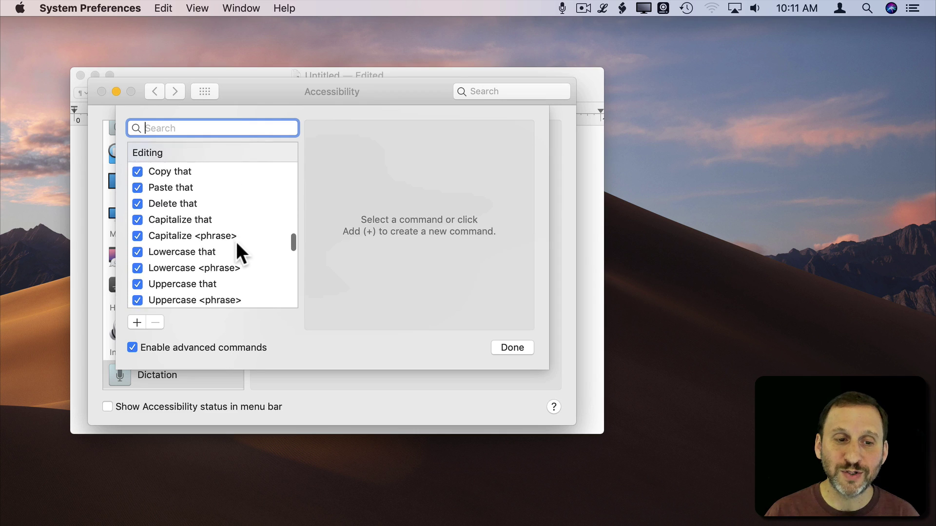
scroll(236, 242, up, 3)
scroll(236, 241, up, 2)
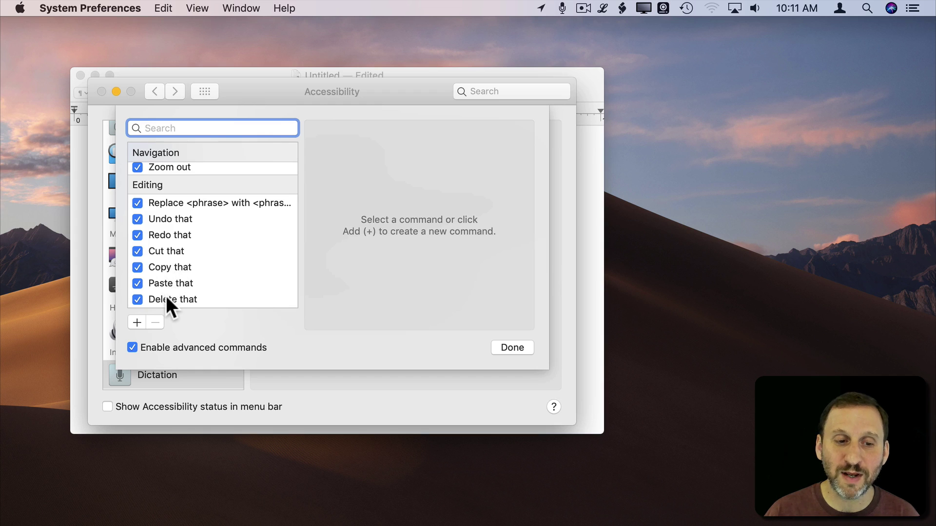
scroll(166, 296, down, 10)
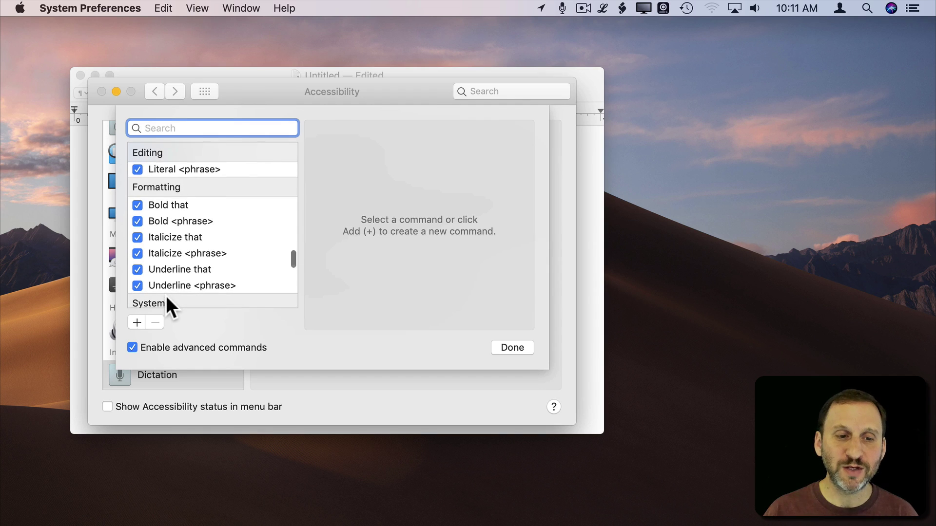
scroll(170, 261, down, 6)
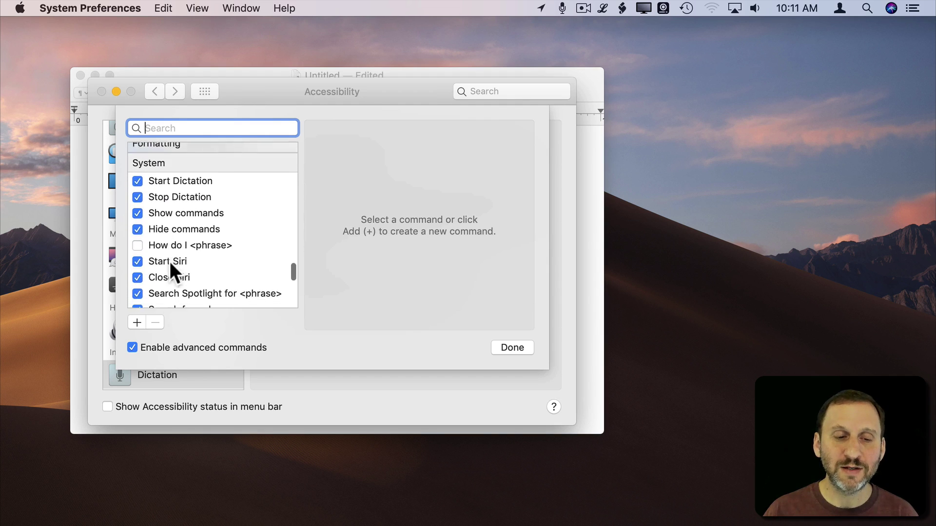
scroll(170, 261, up, 1)
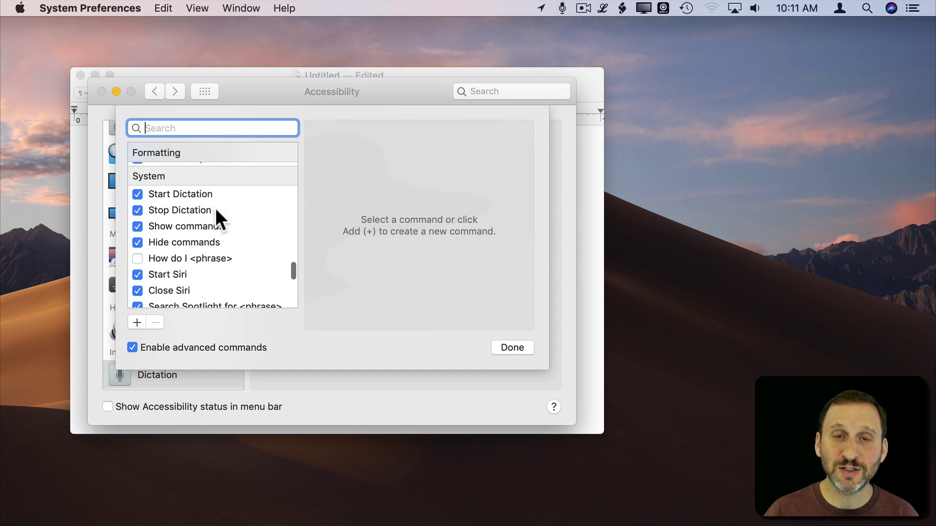
scroll(176, 212, down, 8)
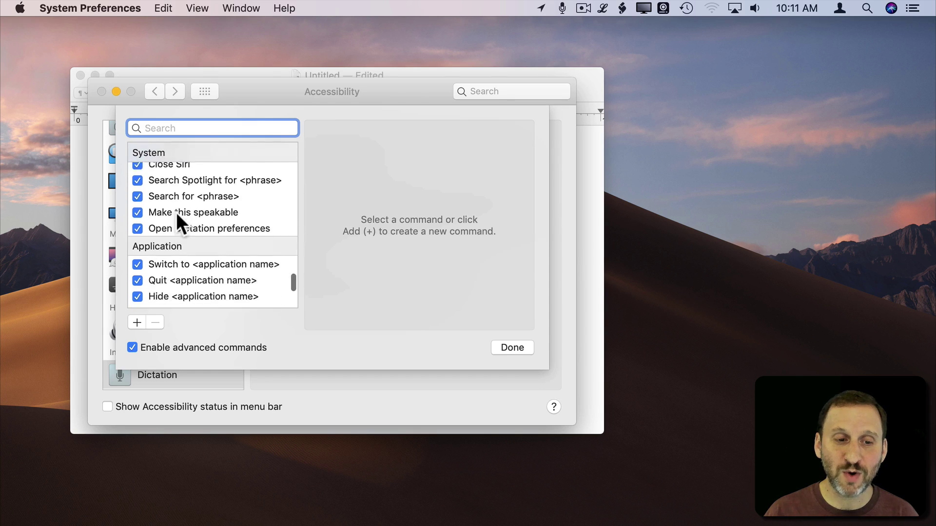
scroll(177, 215, down, 5)
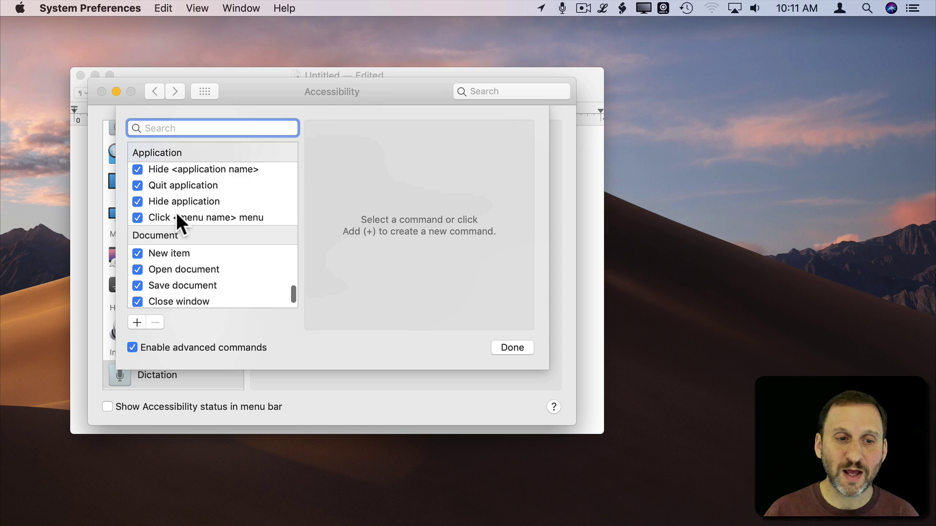
scroll(177, 212, down, 1)
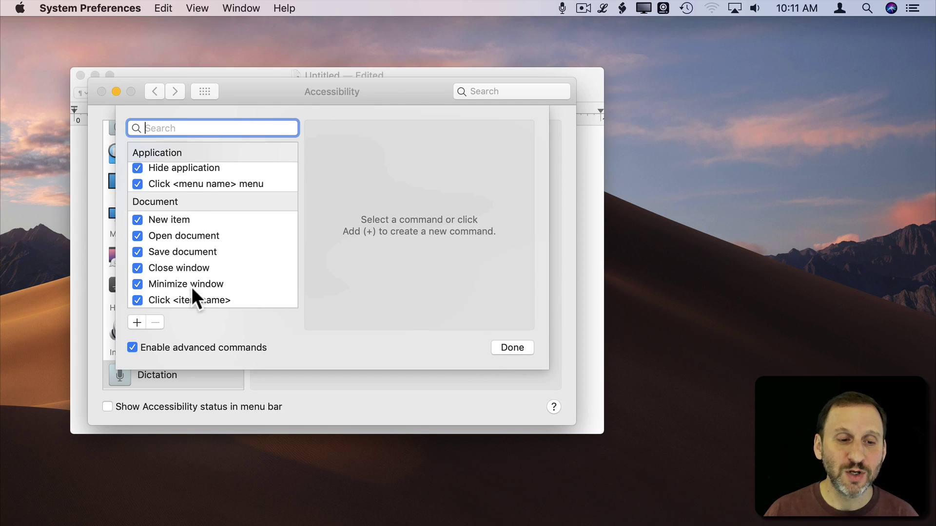
- Add a dictation command 'bold' for Any Application that presses the ⌘B keyboard shortcut
click(137, 322)
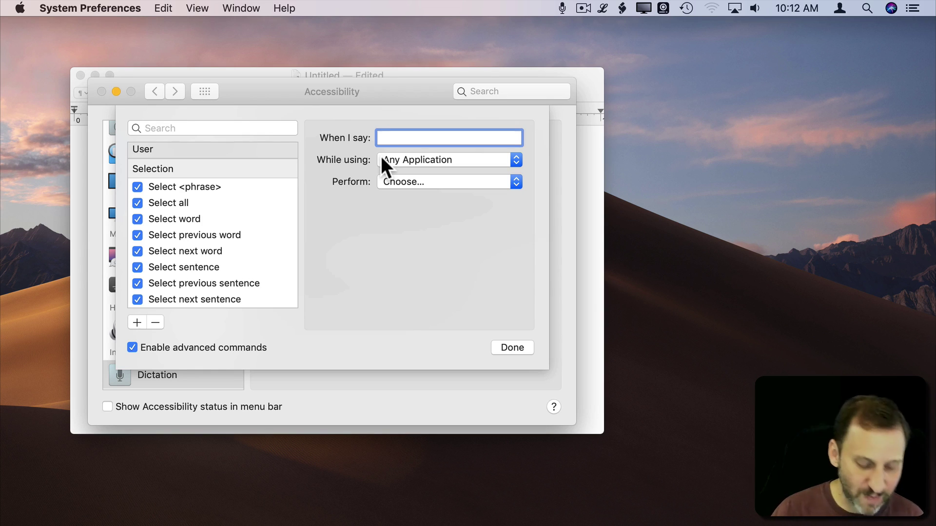
text(bold)
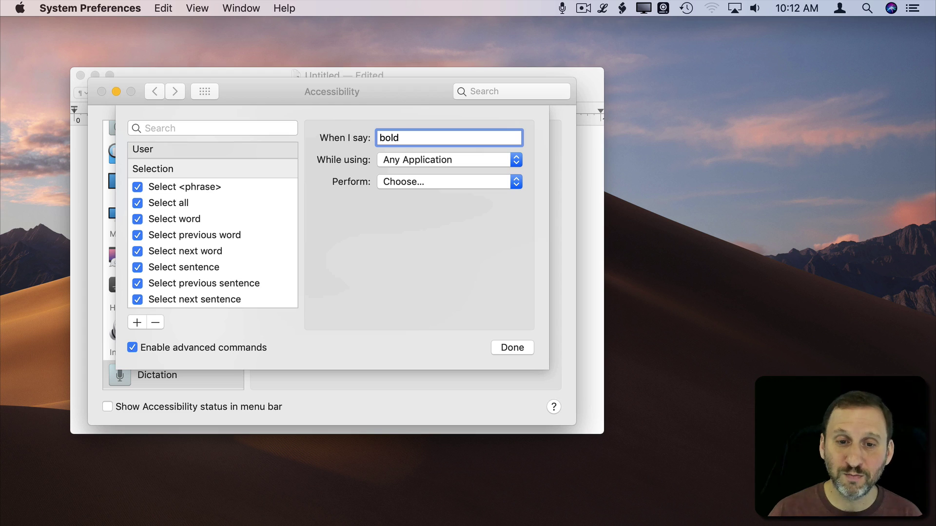
click(426, 159)
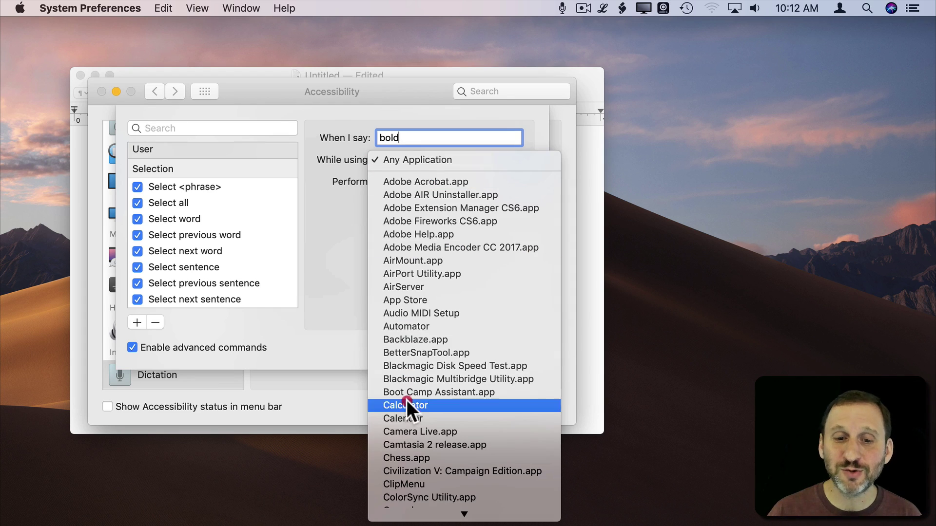
click(348, 192)
mouse_move(400, 180)
mouse_down()
mouse_move(413, 176)
mouse_move(420, 233)
mouse_move(422, 224)
mouse_up()
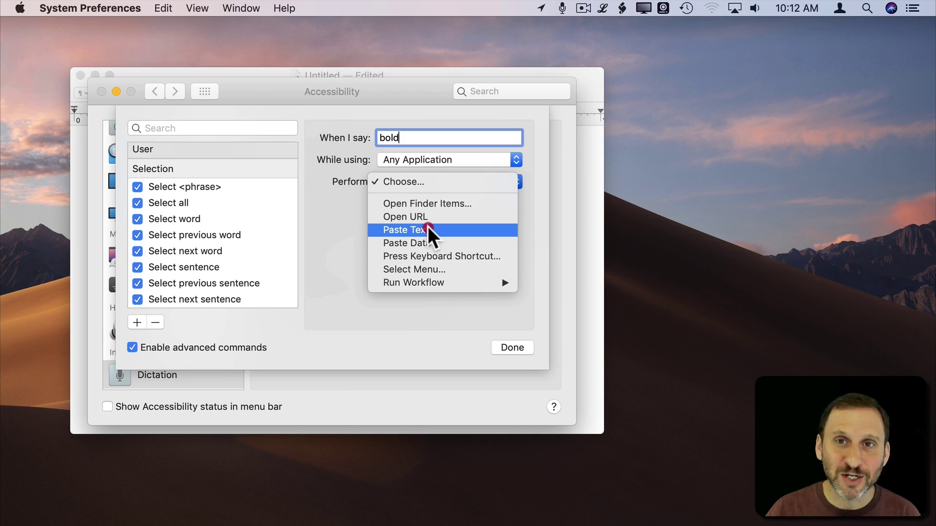
click(410, 254)
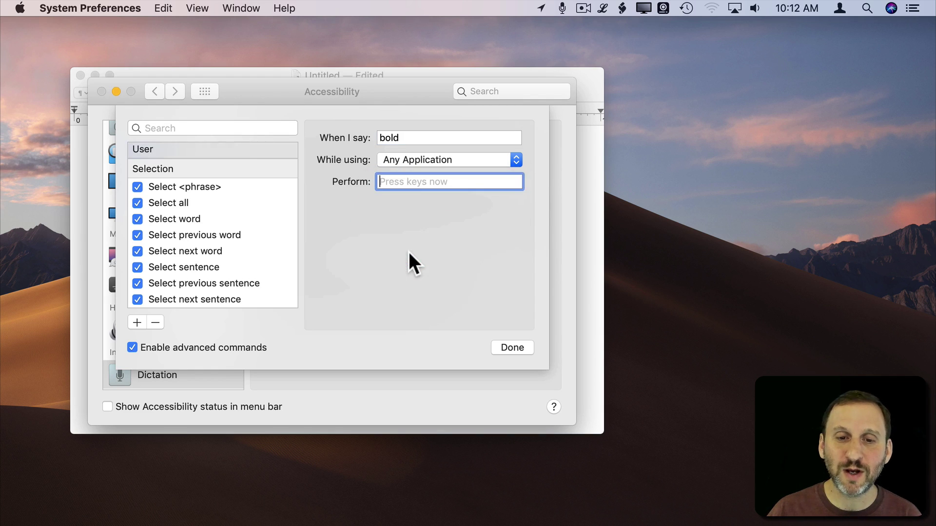
key(super+b)
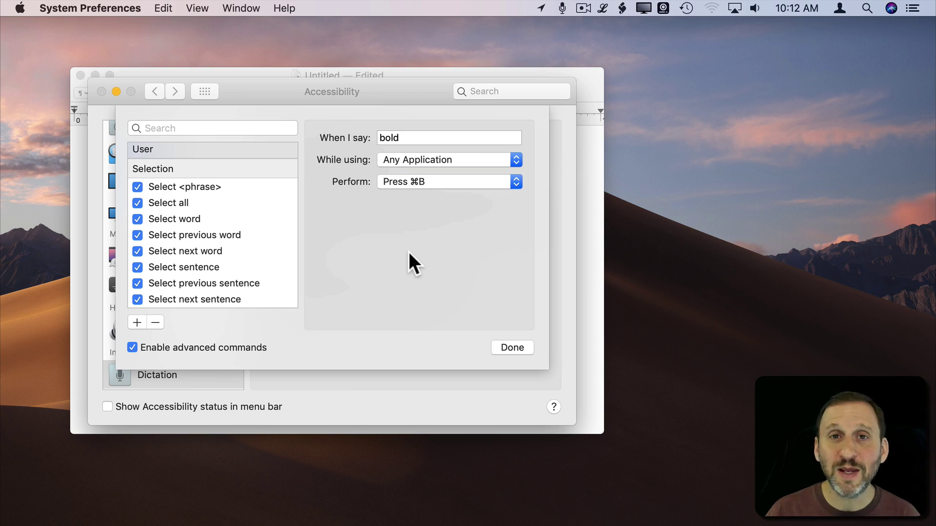
- Close the Dictation Commands sheet and bring the empty TextEdit document forward
click(511, 348)
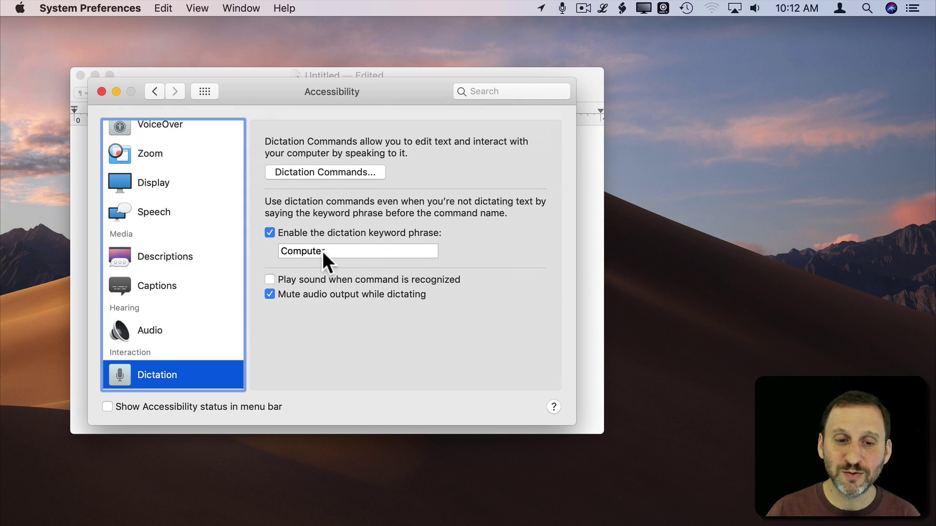
click(407, 68)
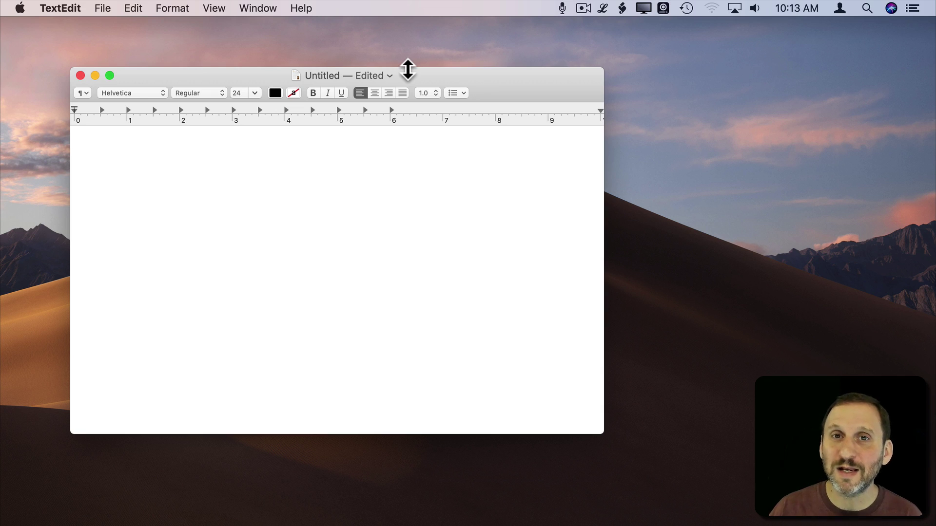
- Type 'This is a test.', bold 'This is a test of bold text.', then 'And now it is off.' and a new paragraph
text(This is)
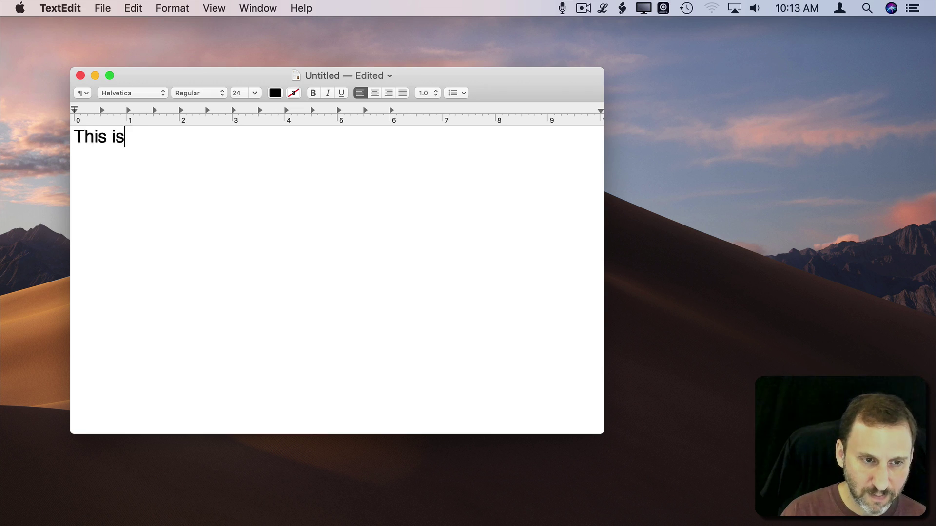
text( a test.)
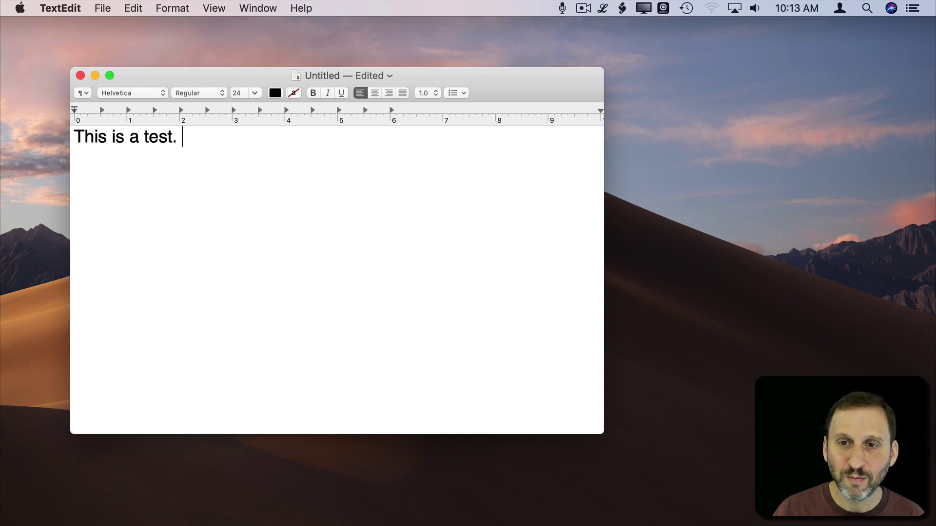
key(super+b)
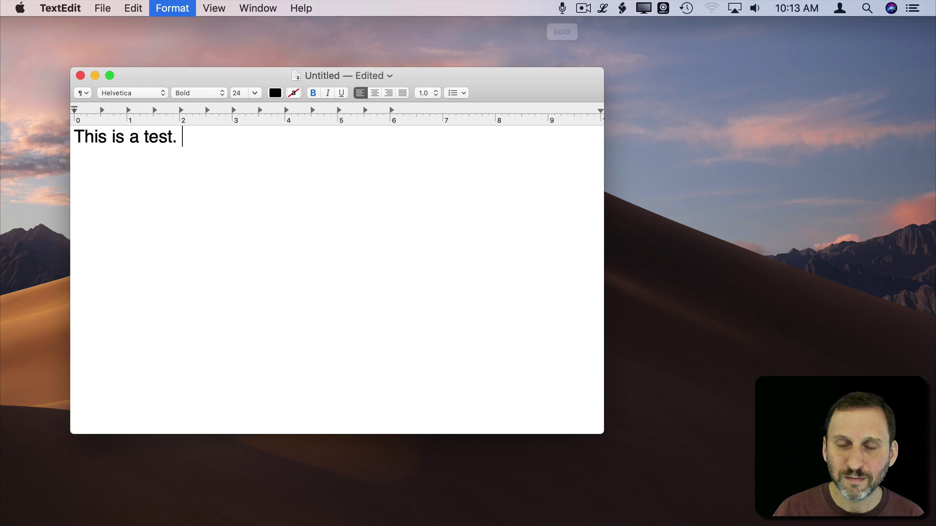
text(This is a )
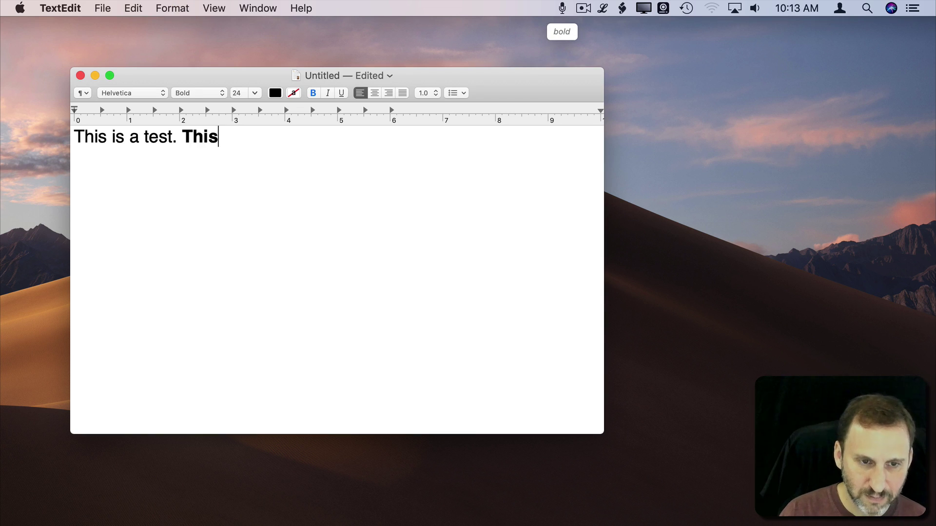
text(test )
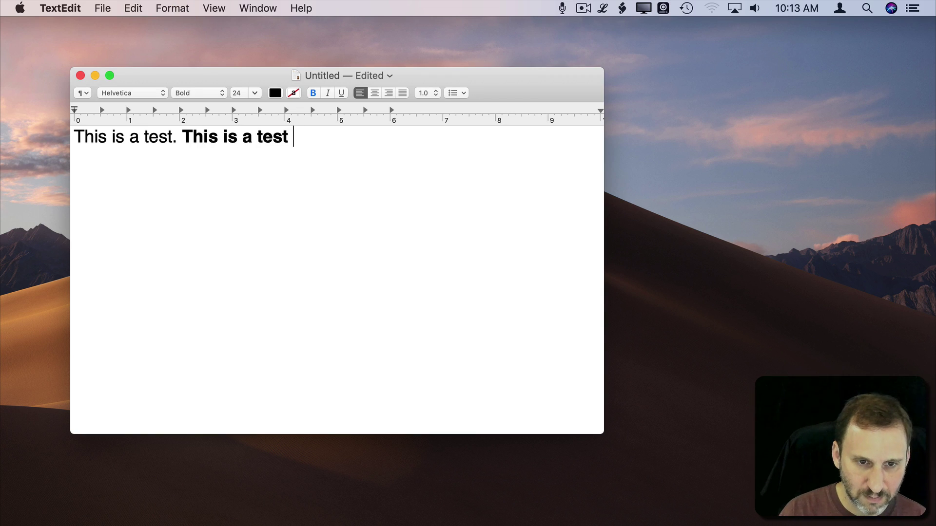
text(of bold text.)
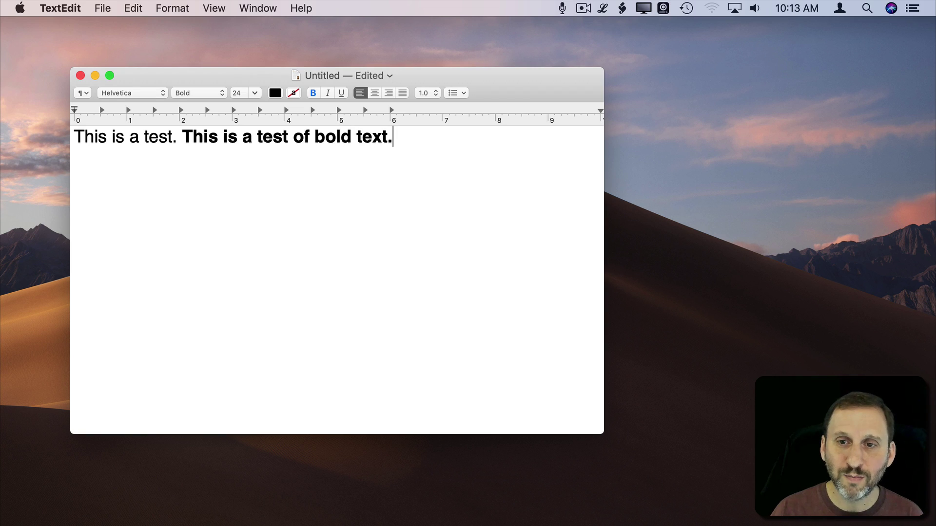
key(super+b)
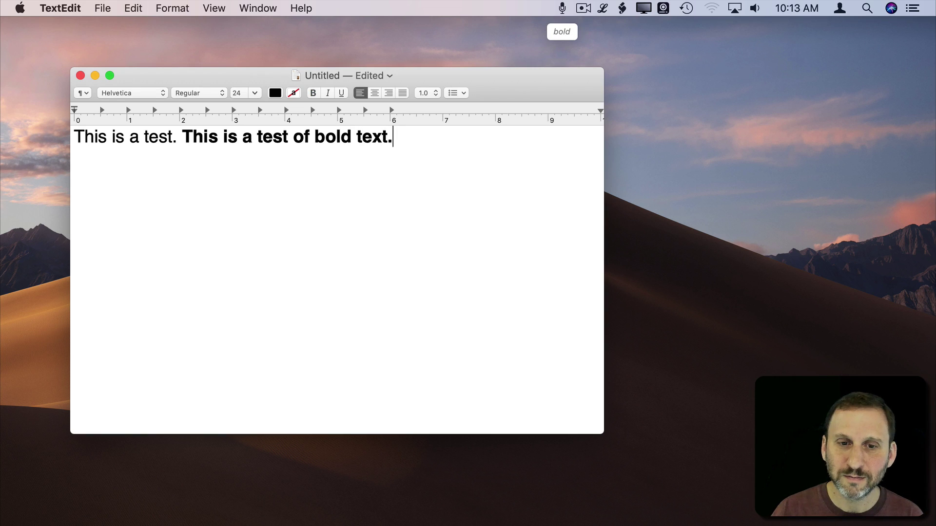
text(And now it is off.)
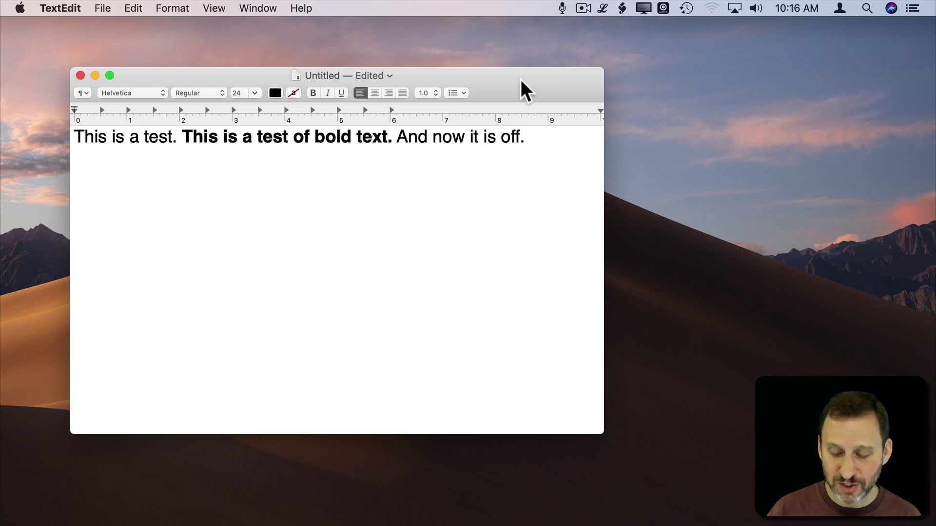
key(Return)
key(Return)
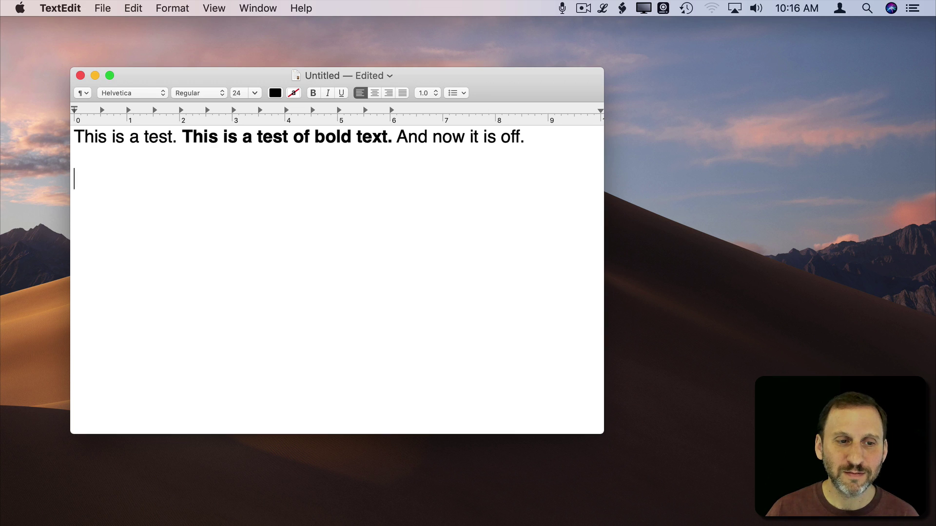
- Dictate the three sentences again, saying 'bold' around the middle one, then stop dictation
key(fn)
key(fn)
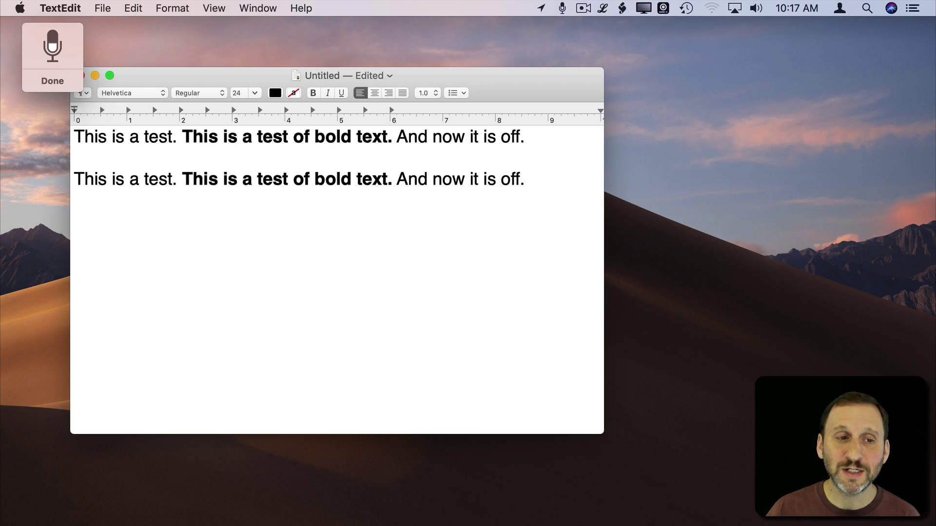
click(563, 8)
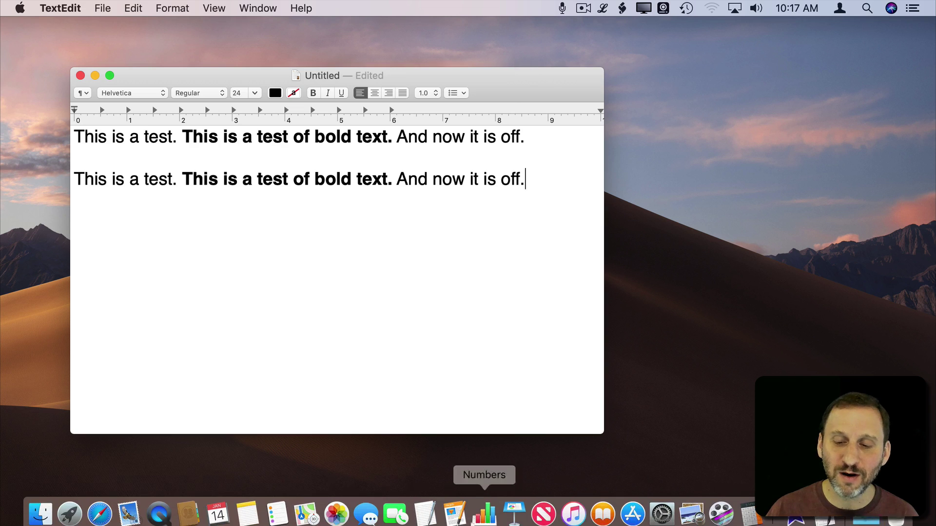
- Reopen the Dictation Commands list and start a new command set to choose a menu item
click(656, 508)
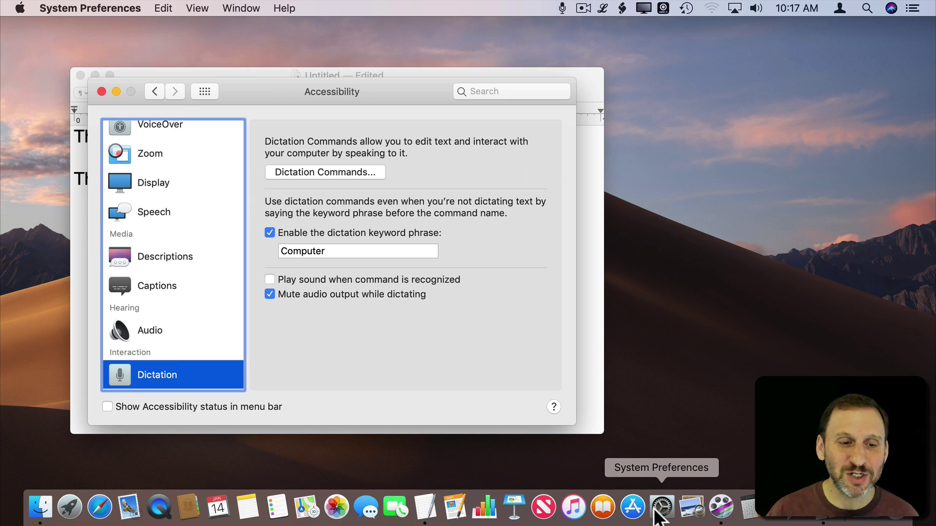
click(340, 172)
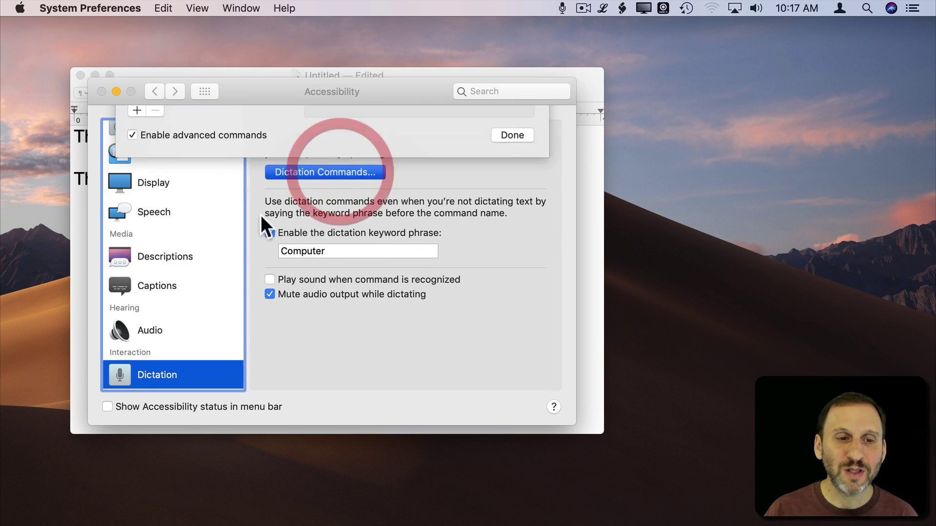
scroll(219, 267, down, 10)
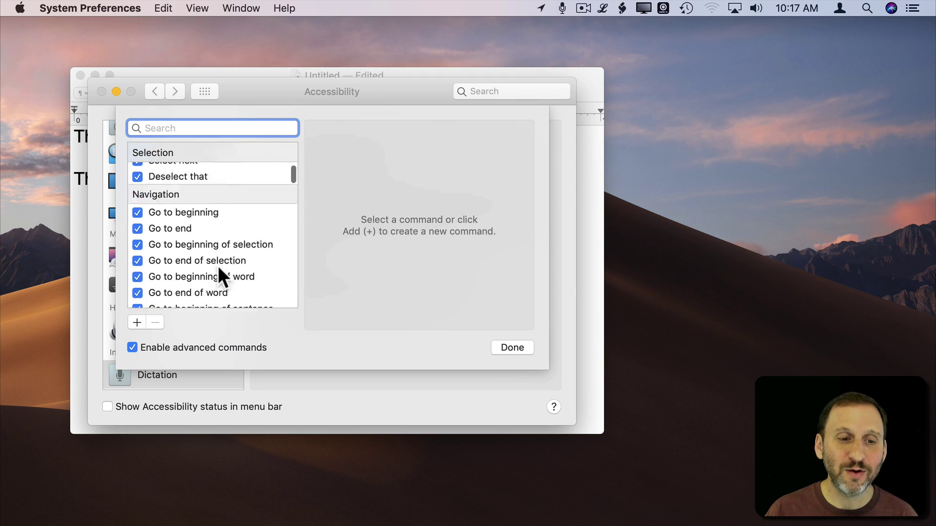
scroll(217, 265, down, 15)
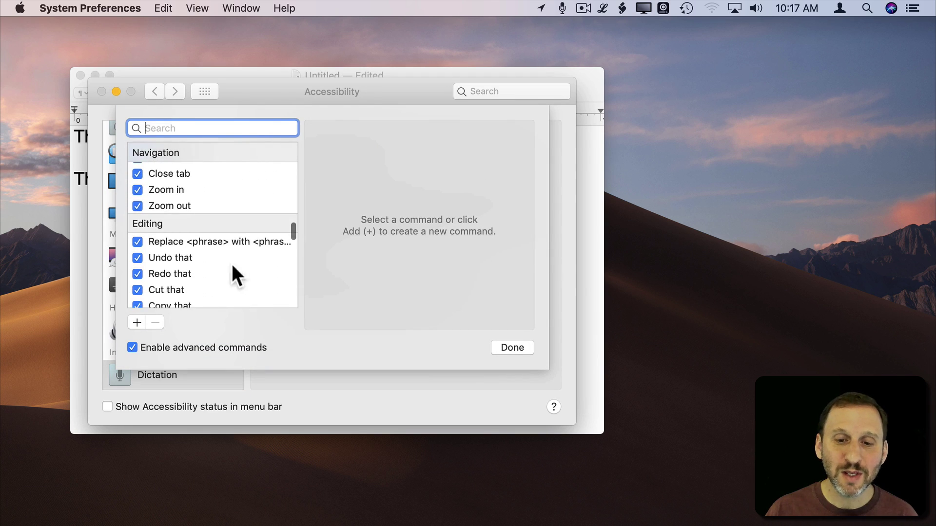
click(131, 322)
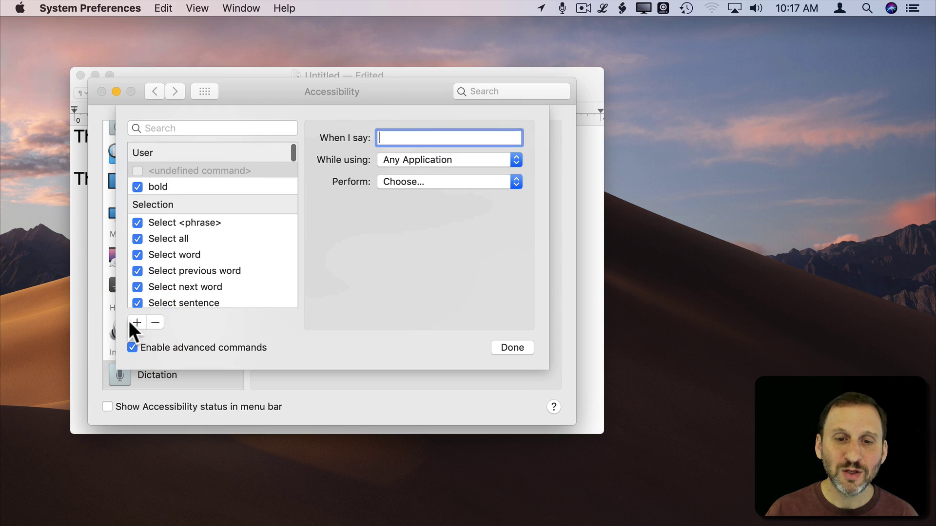
click(415, 182)
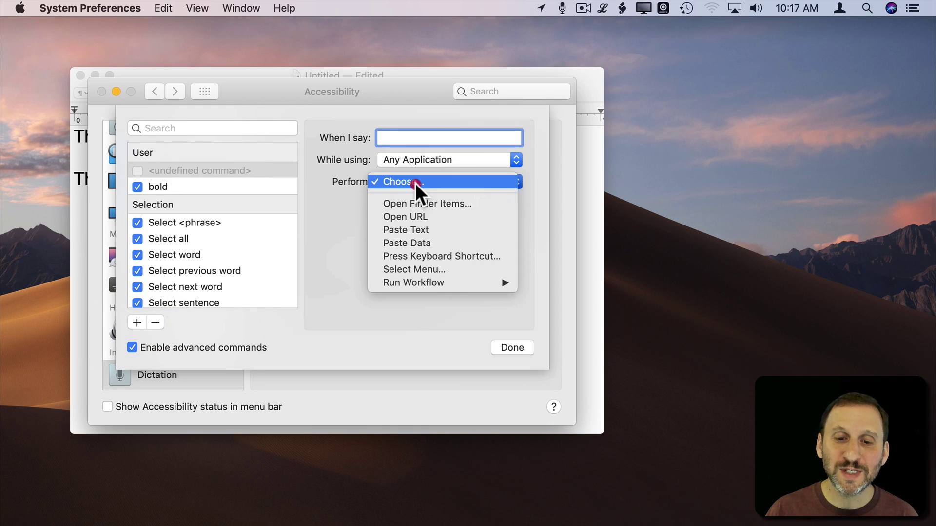
click(432, 269)
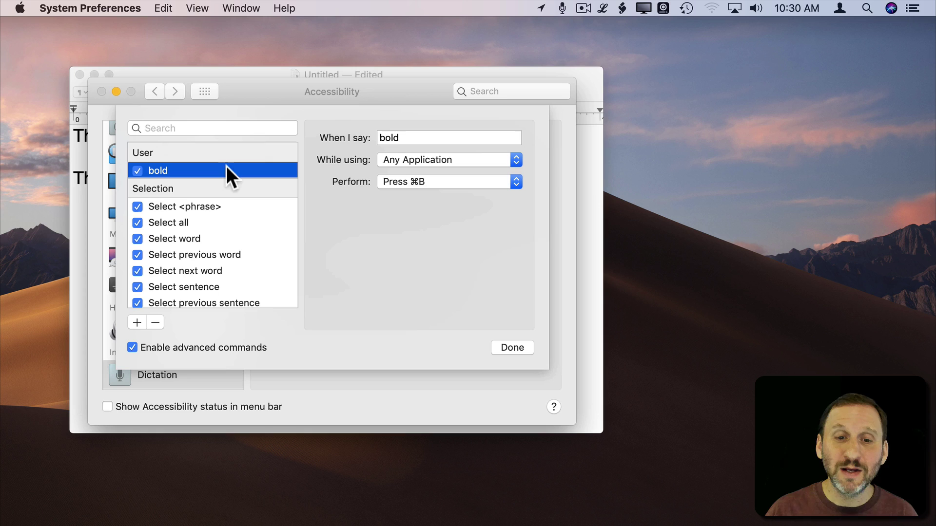
- Add the 'Center' command that selects the Center menu item in any application, and save
click(134, 320)
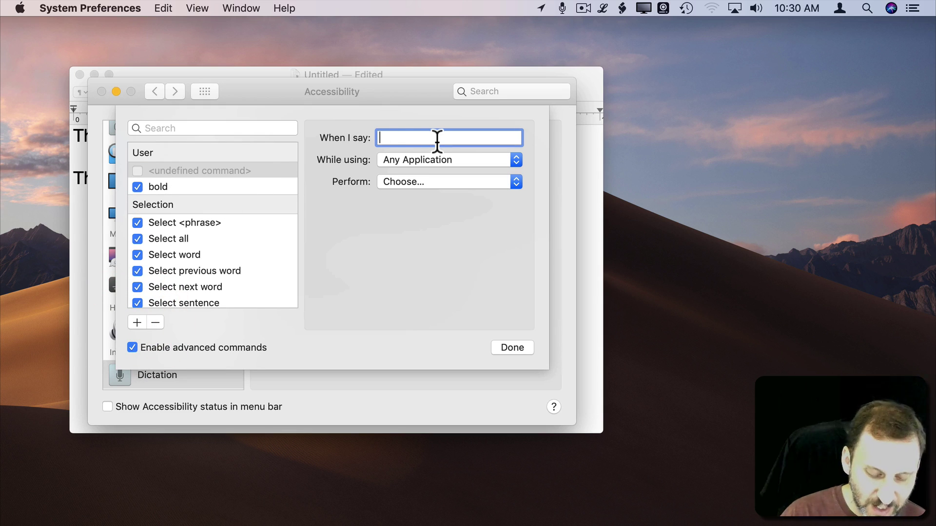
text(Center)
click(446, 185)
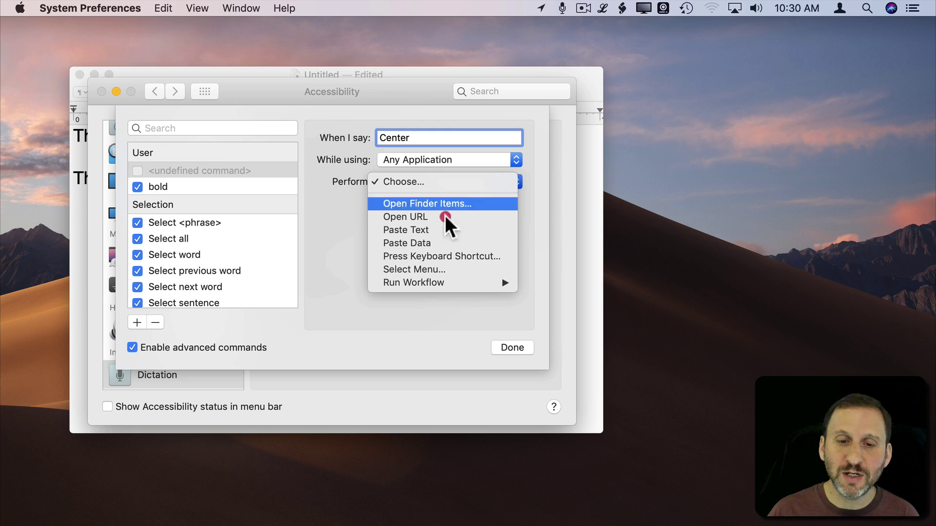
click(443, 262)
text(Center)
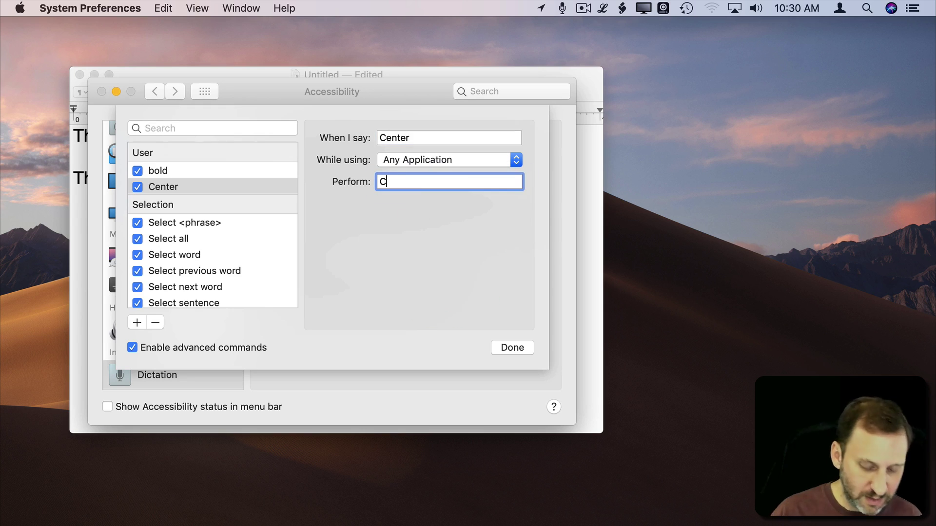
click(512, 345)
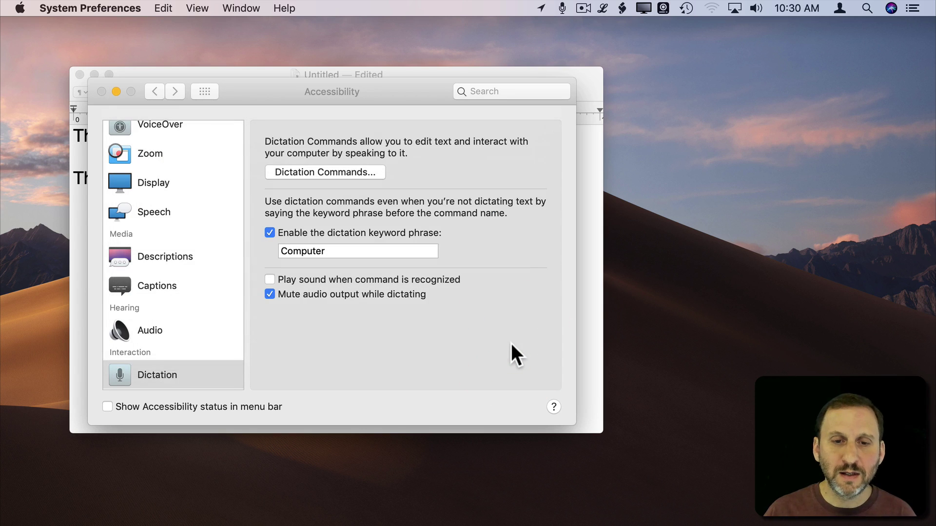
- Center TextEdit's second line with the spoken 'Center' command and check the Format menu
click(401, 70)
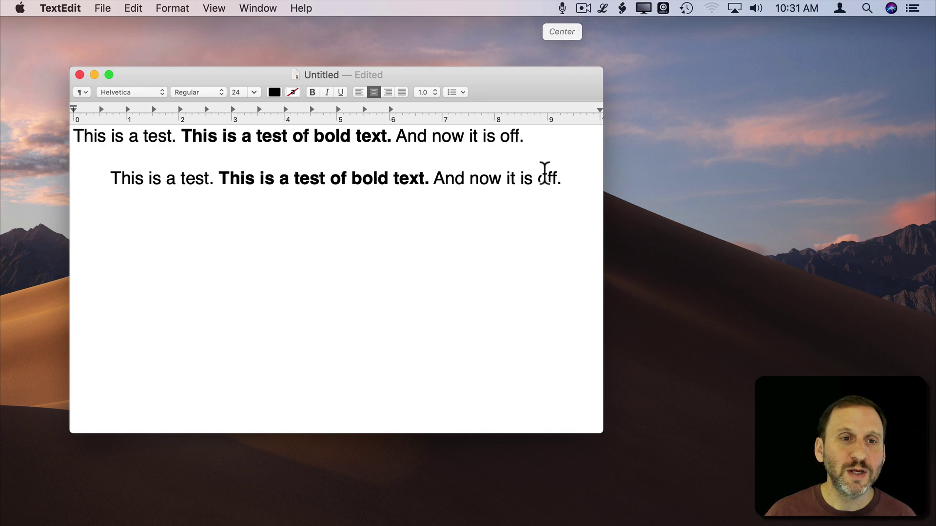
click(163, 8)
mouse_move(181, 28)
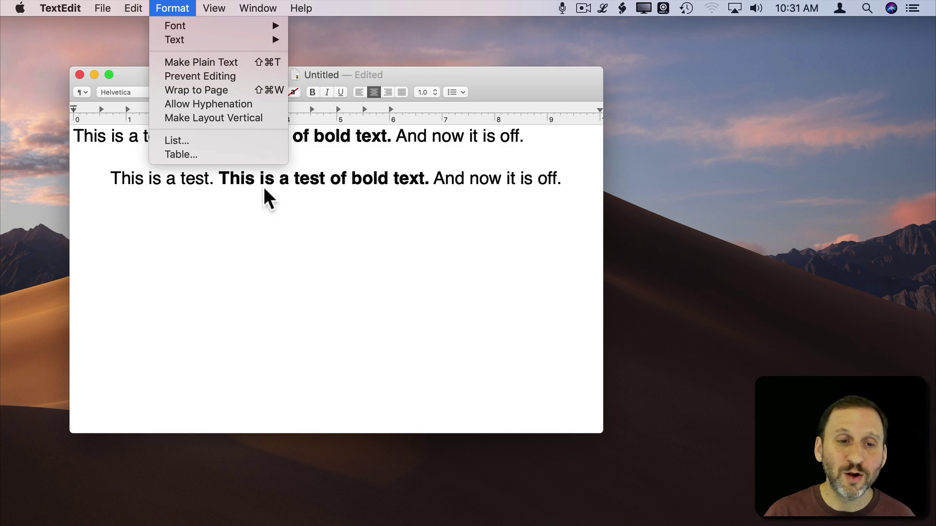
click(242, 218)
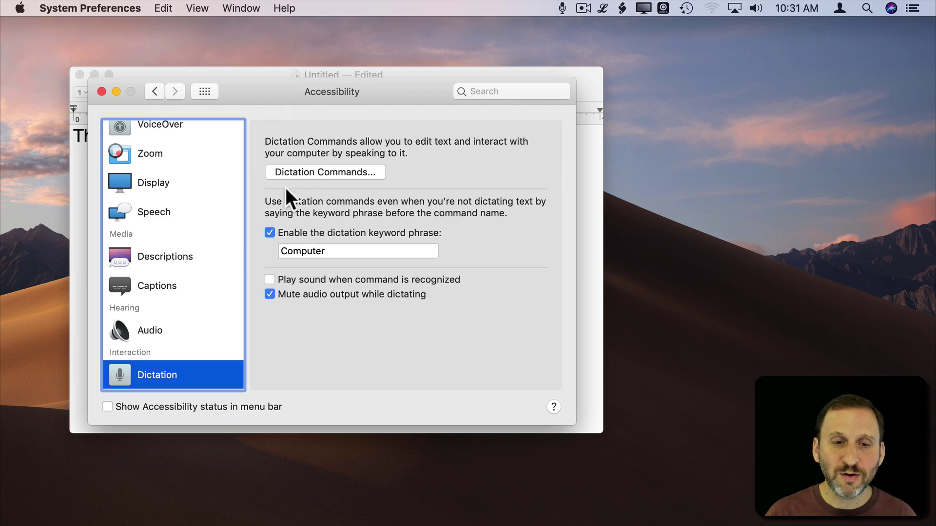
- Reopen Dictation Commands and scroll through the Editing, Formatting, System and Application commands
click(306, 174)
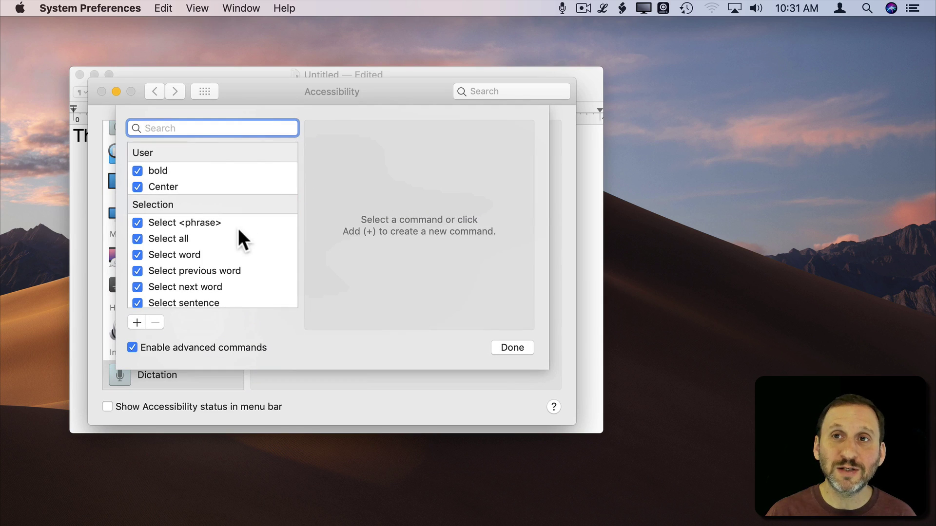
scroll(197, 280, down, 8)
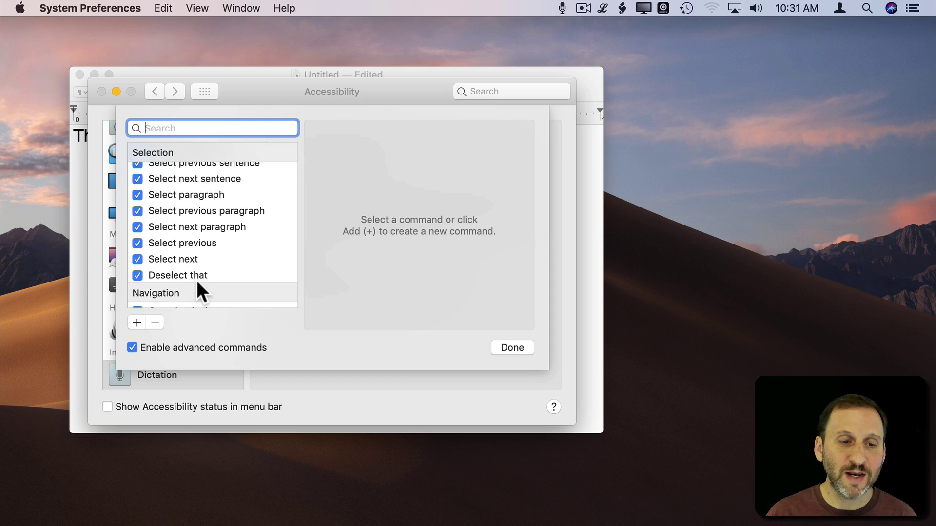
scroll(197, 280, down, 10)
scroll(197, 280, down, 10)
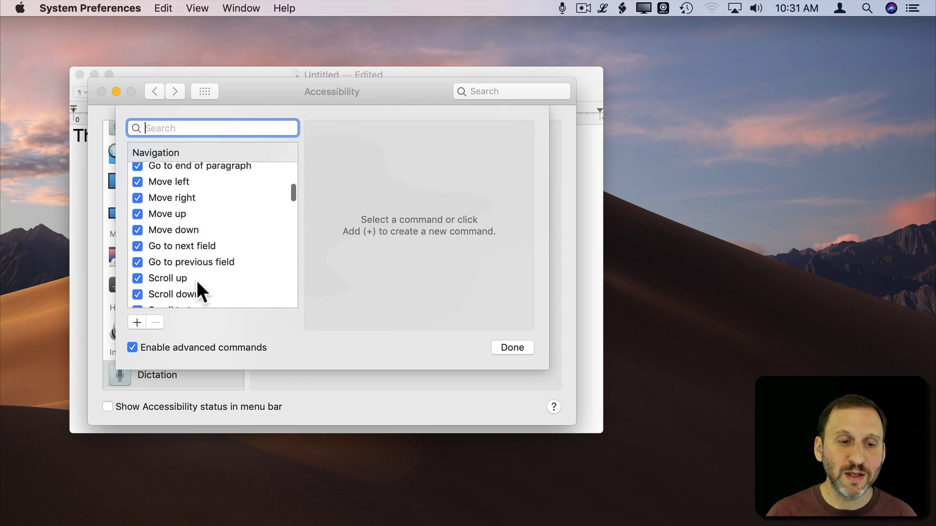
scroll(198, 282, down, 10)
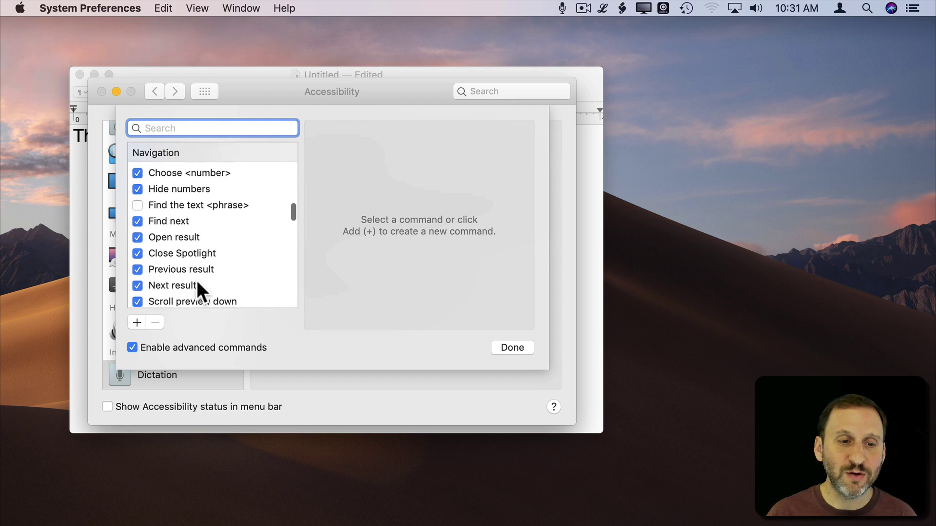
scroll(196, 280, down, 10)
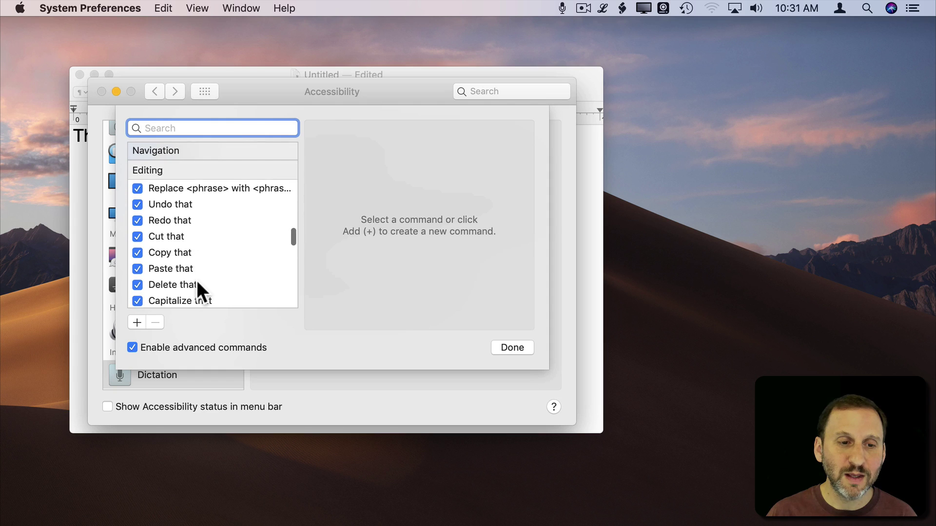
scroll(197, 281, down, 10)
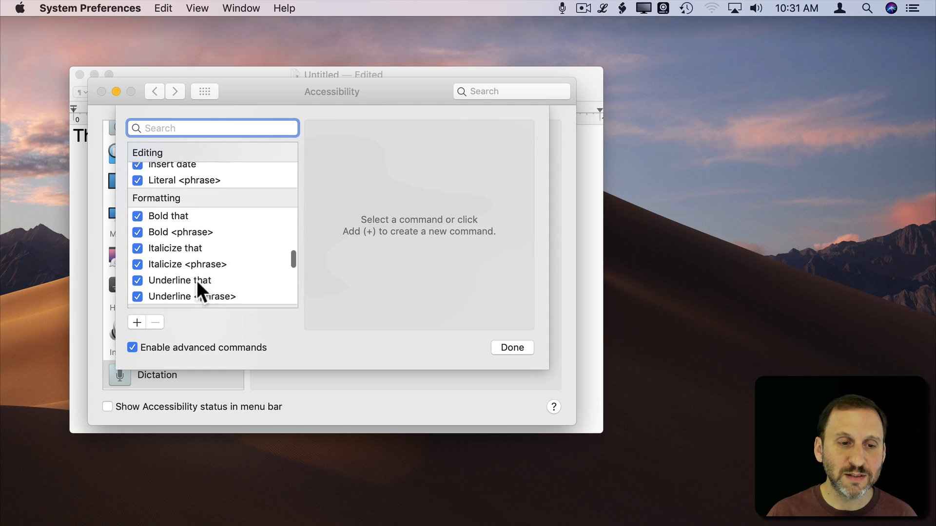
scroll(197, 280, down, 10)
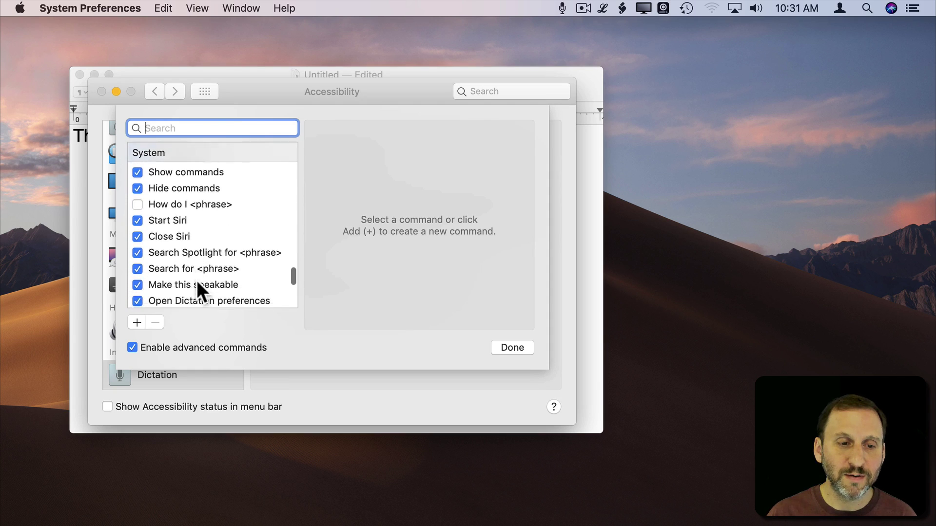
scroll(197, 280, down, 1)
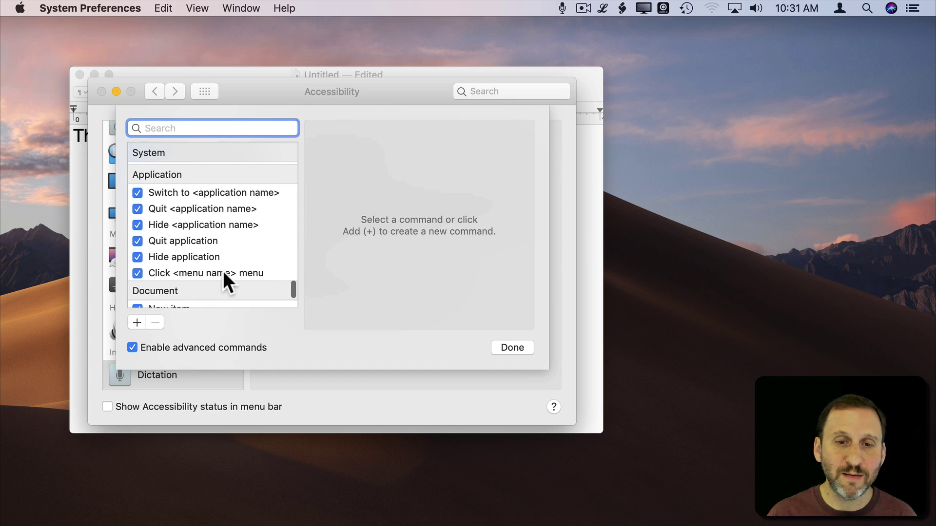
- Bring TextEdit to the front and select the entire centered second line
click(578, 76)
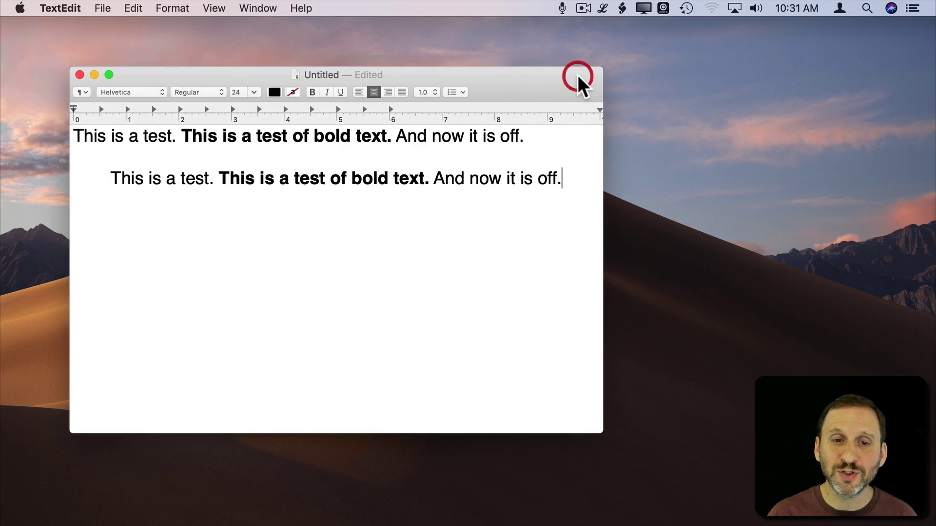
drag(564, 175, 111, 177)
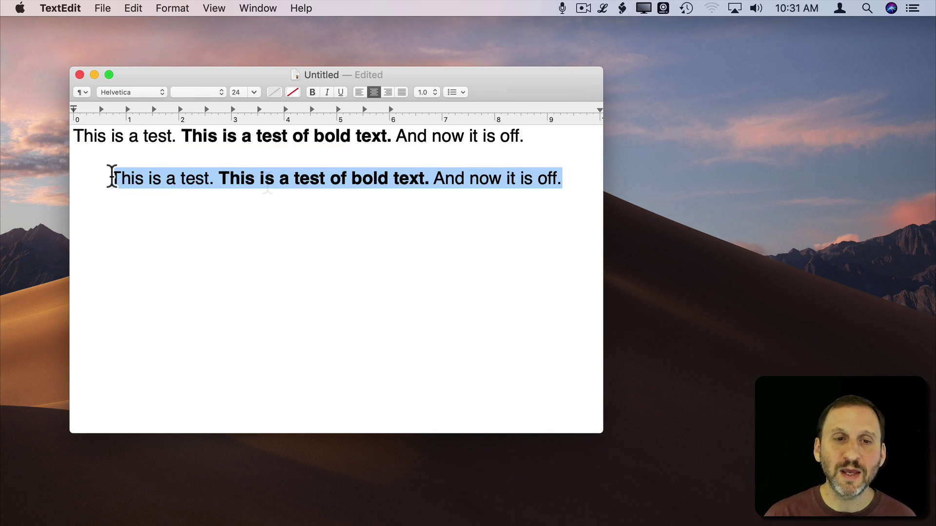